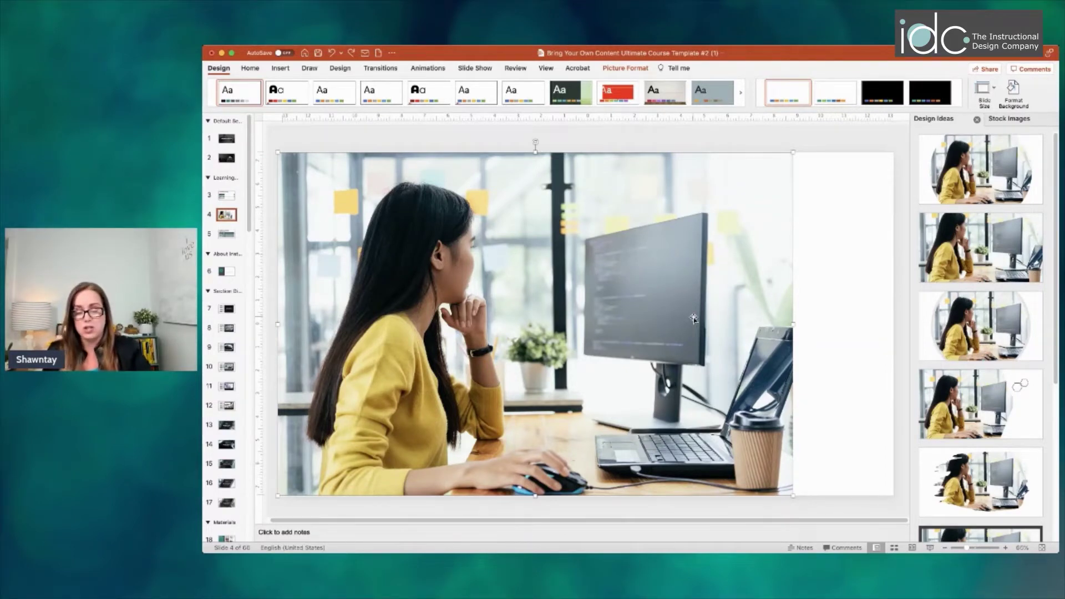
- Delete the photo of the woman at the computer from slide 4
key(Delete)
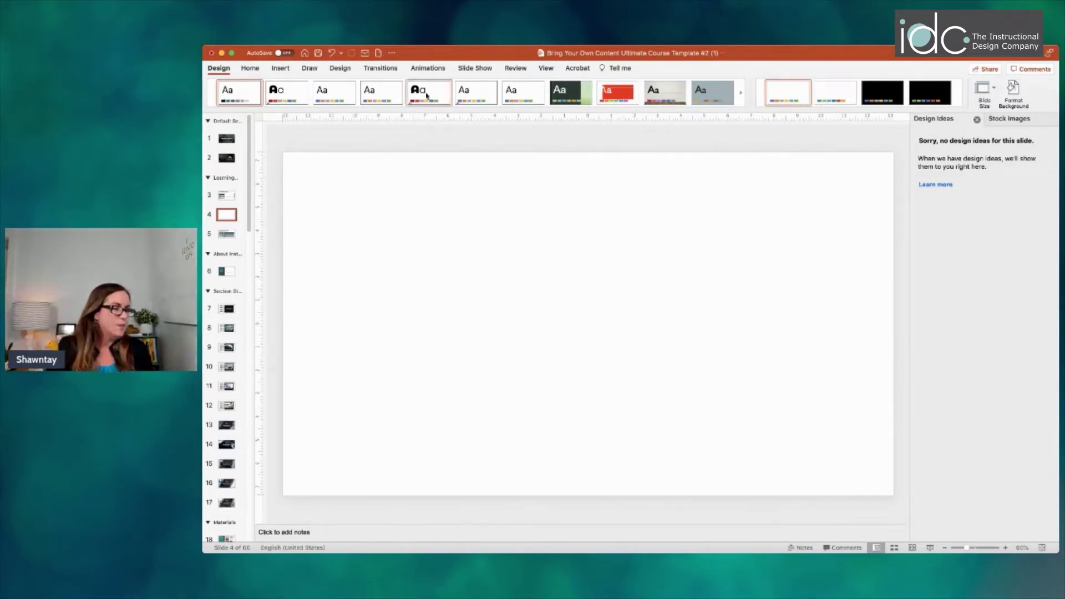
- Add the headshot of the man in a suit to blank slide 4 by pasting it in
click(280, 69)
click(282, 88)
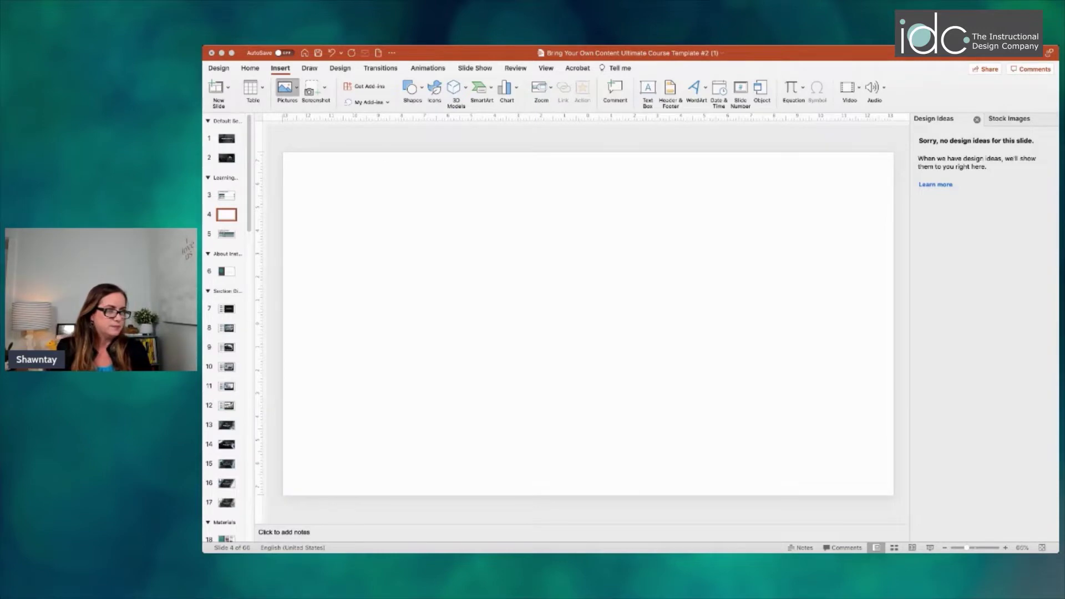
key(super+v)
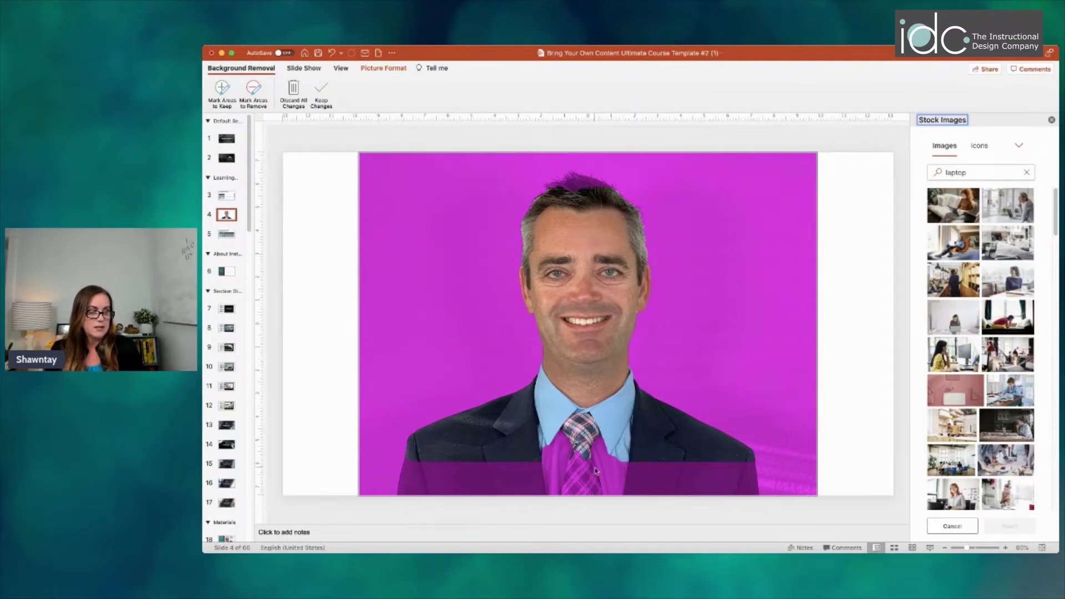
click(844, 452)
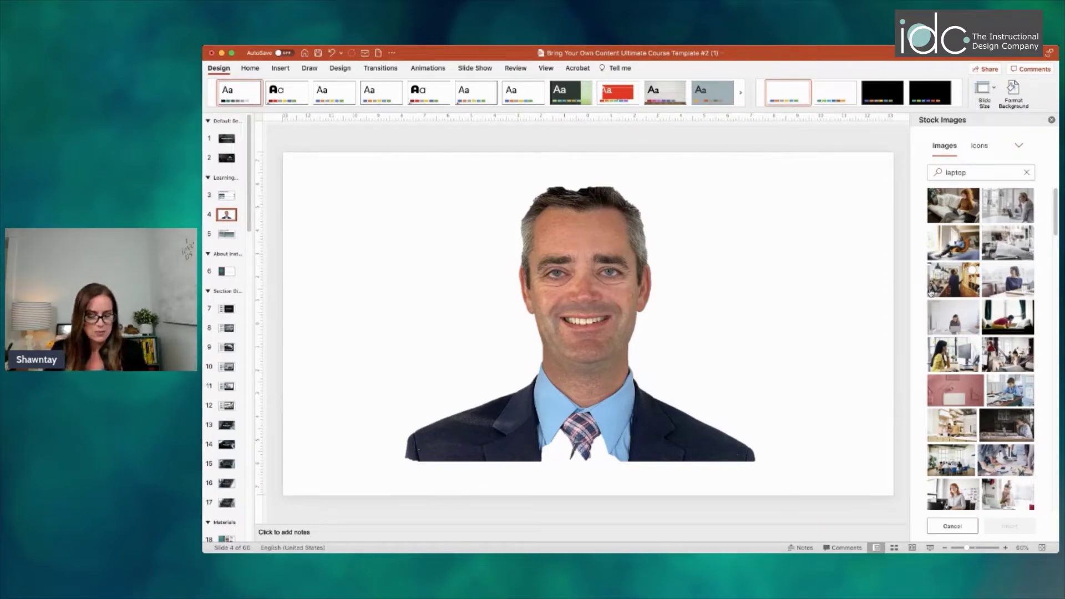
key(super+z)
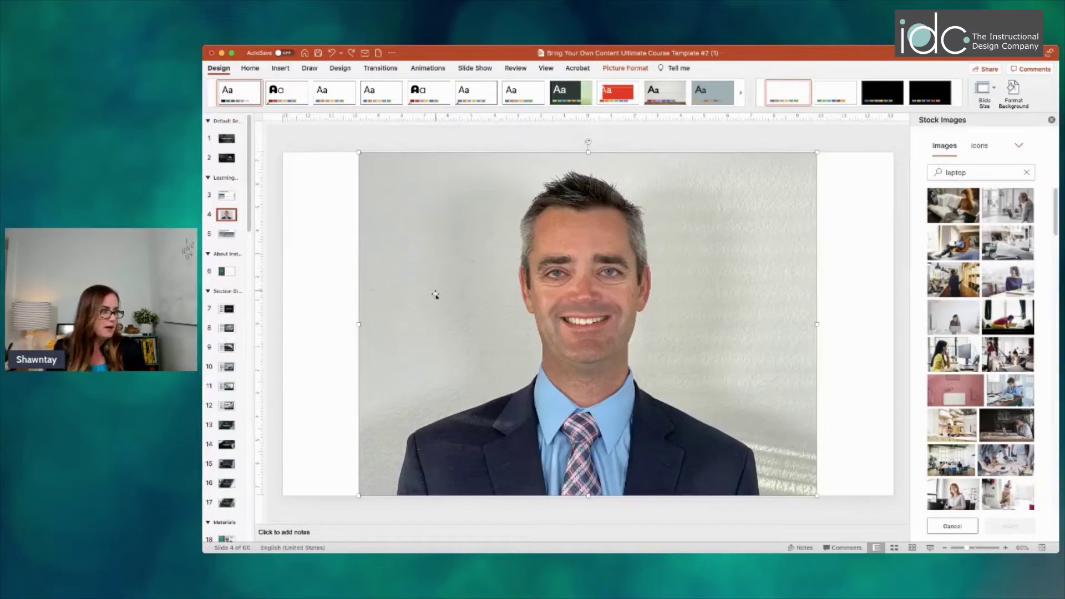
click(632, 68)
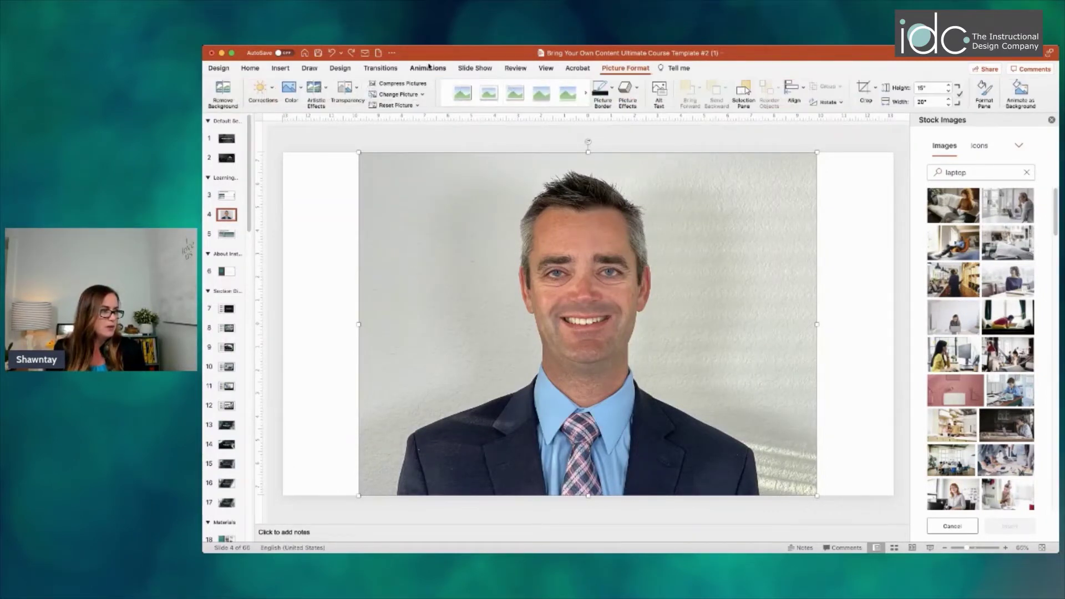
click(223, 89)
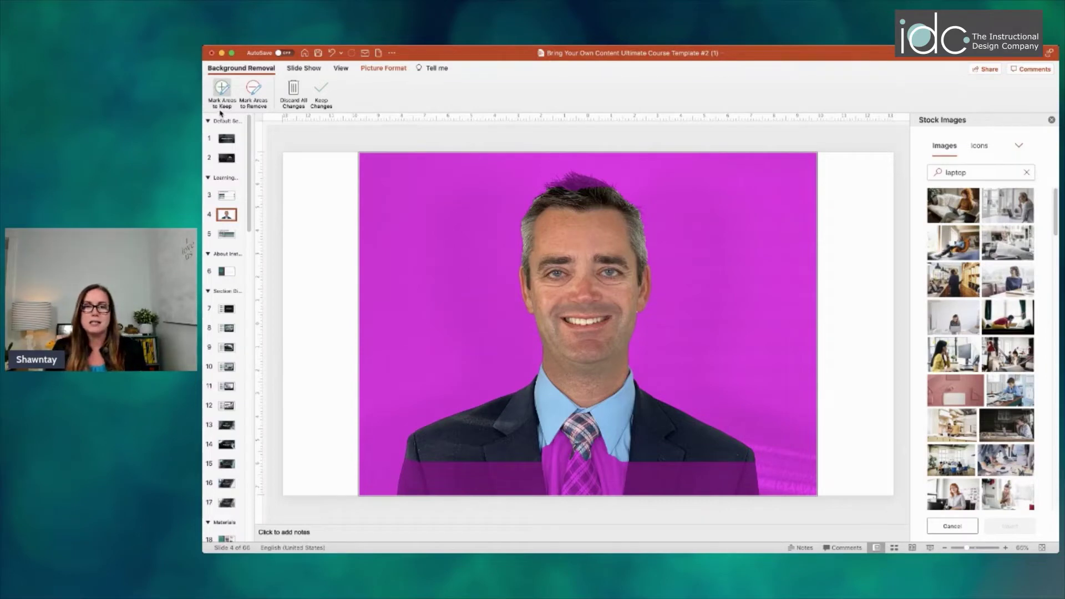
- Mark the top of the man's hair as an area to keep, undoing one bad stroke
click(222, 88)
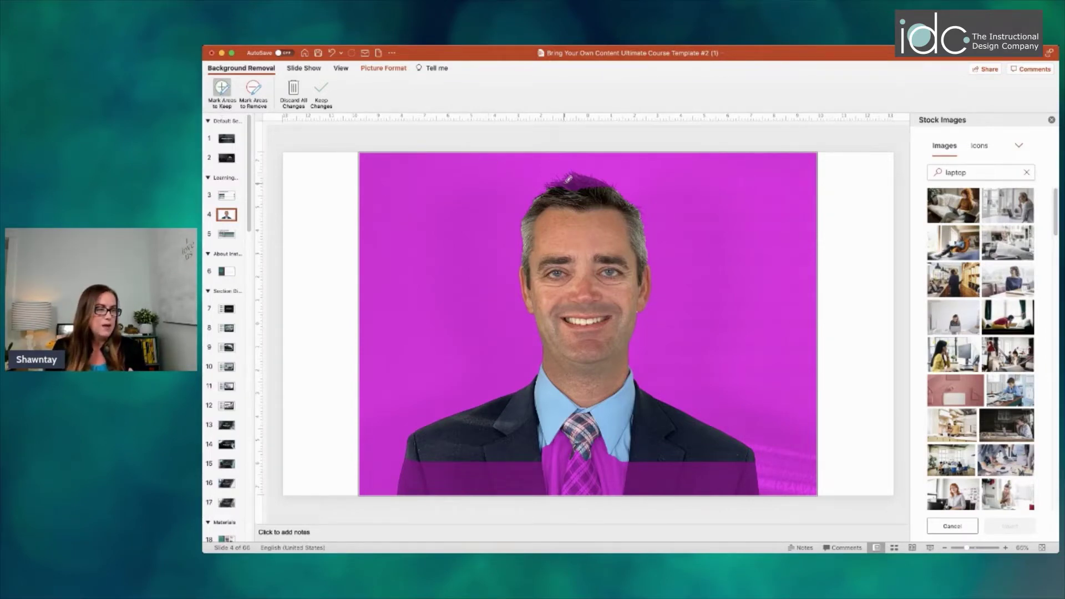
drag(577, 169, 579, 186)
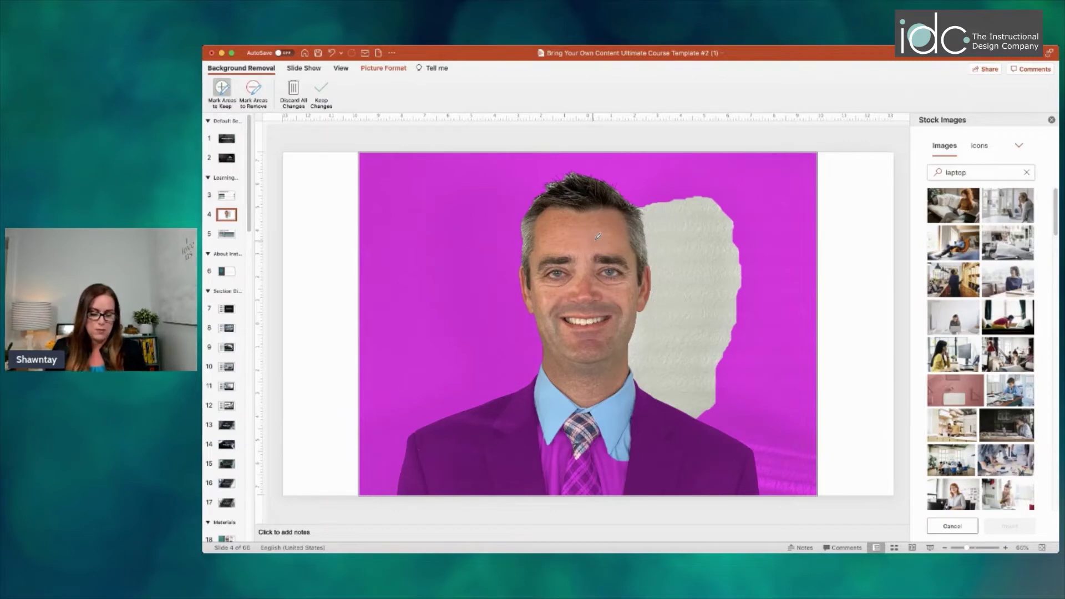
key(Escape)
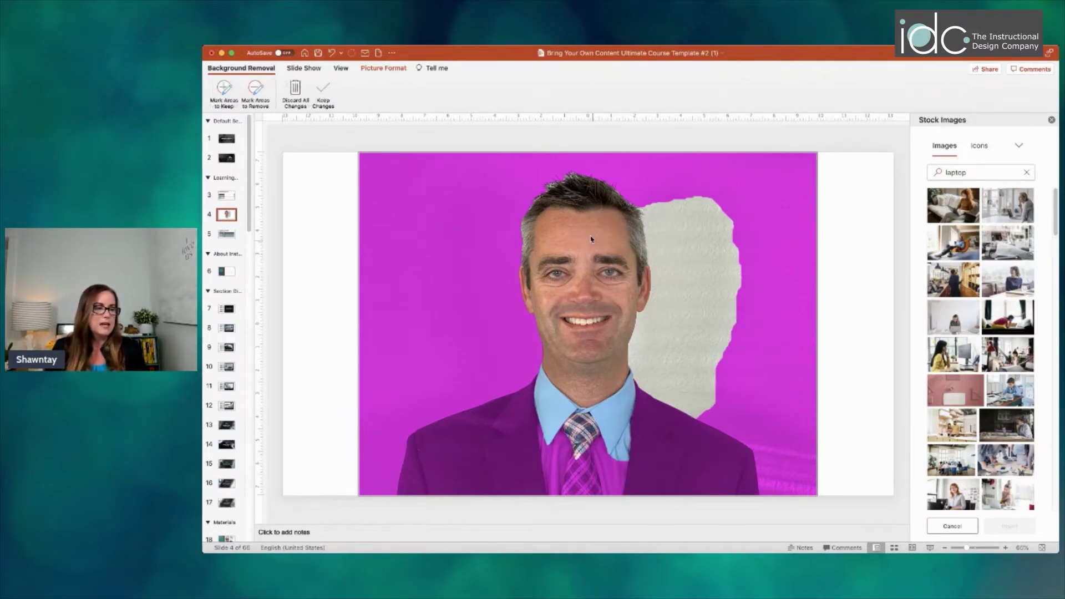
click(222, 89)
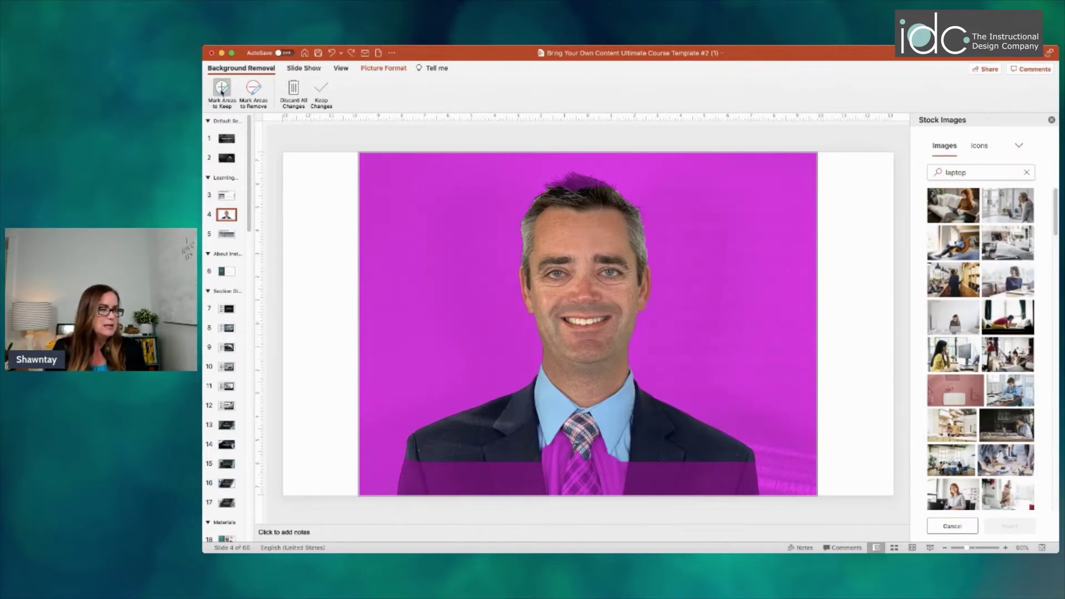
drag(576, 191, 577, 177)
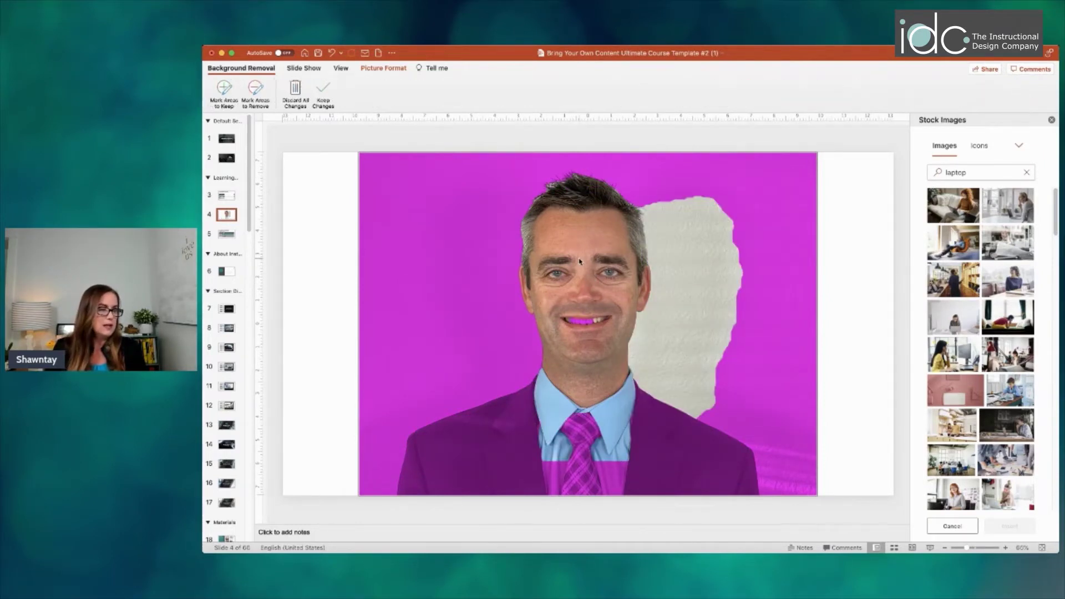
click(221, 88)
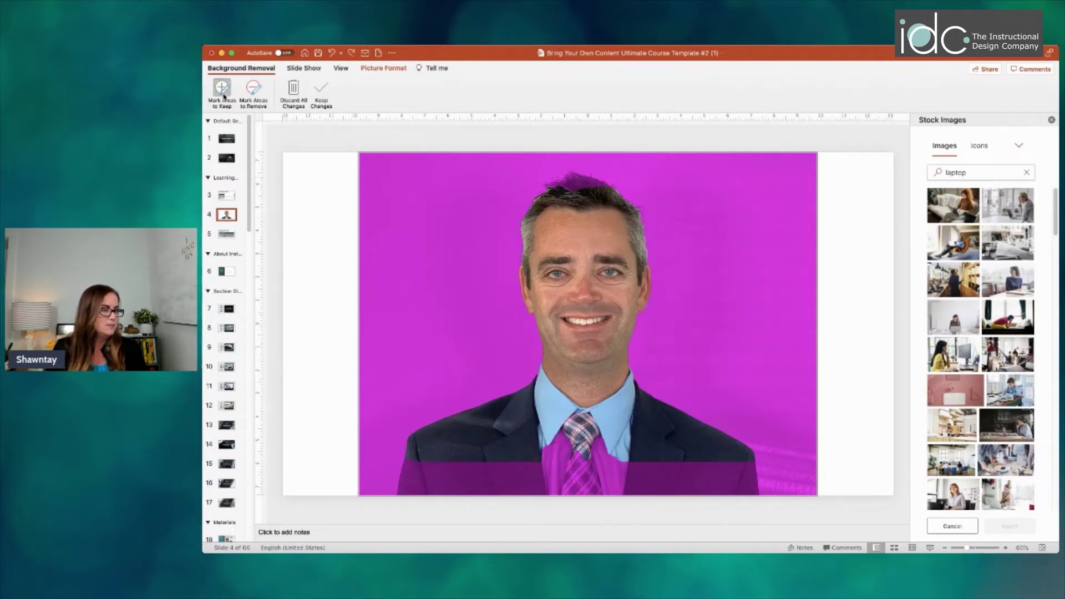
drag(560, 182, 595, 181)
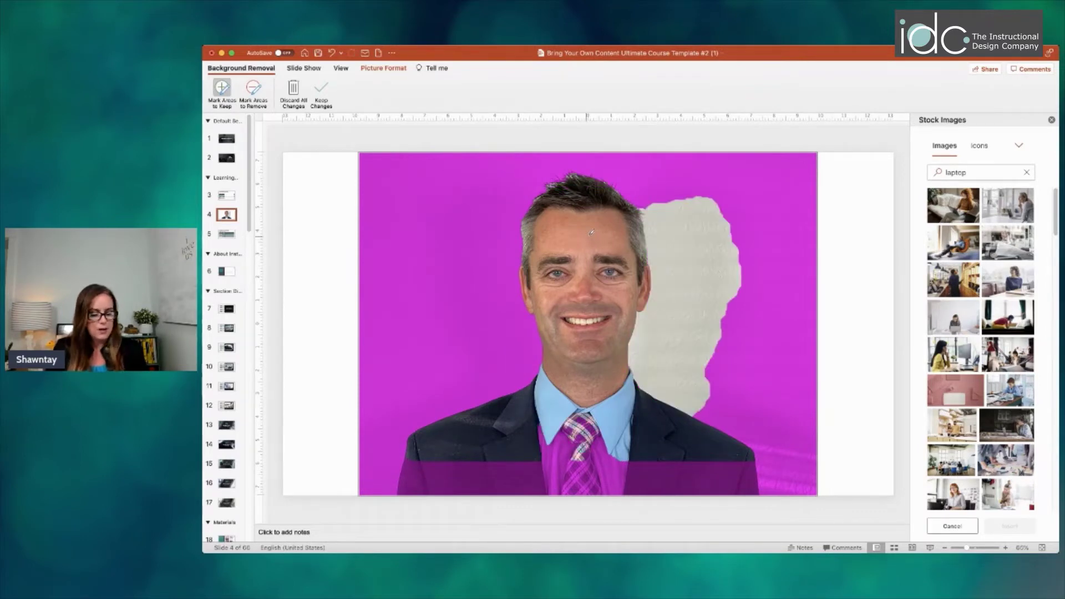
key(super+z)
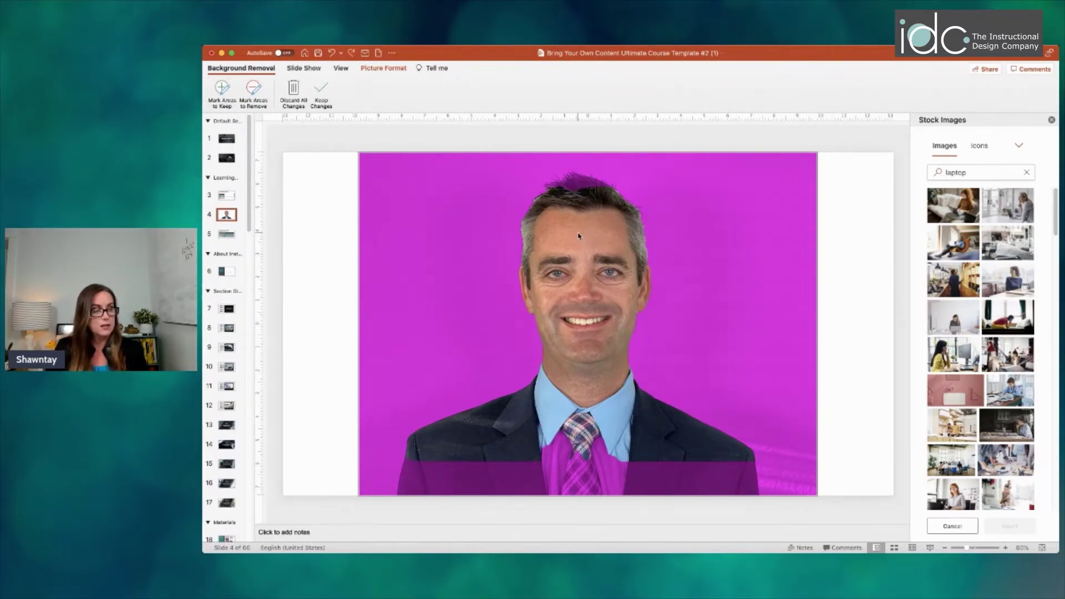
- Keep the jacket's left edge, its lower right side, and the magenta patch atop the hair
click(222, 89)
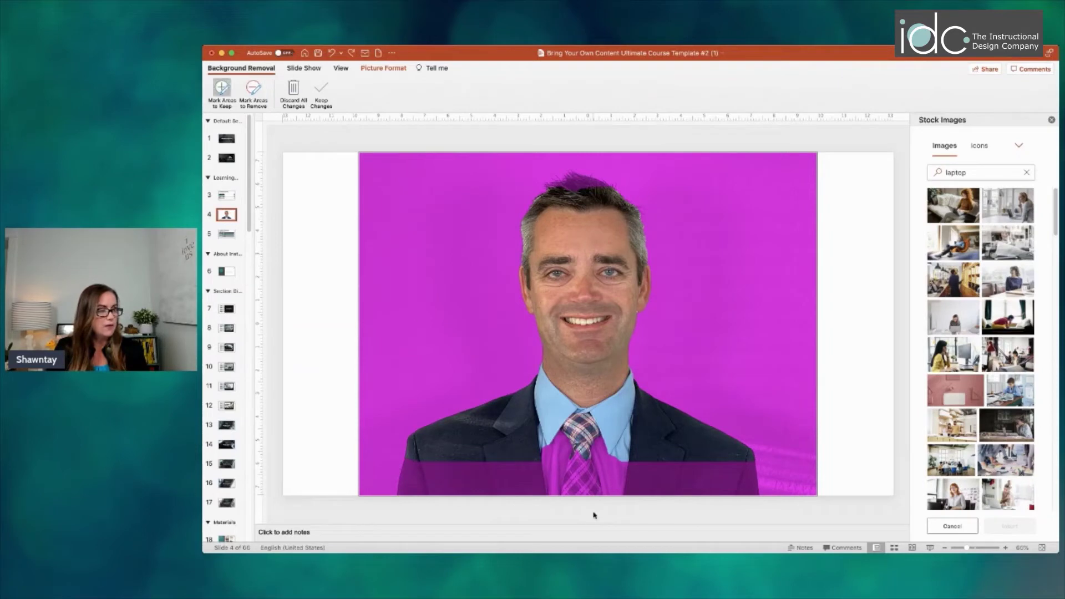
drag(411, 462, 410, 491)
drag(742, 465, 742, 480)
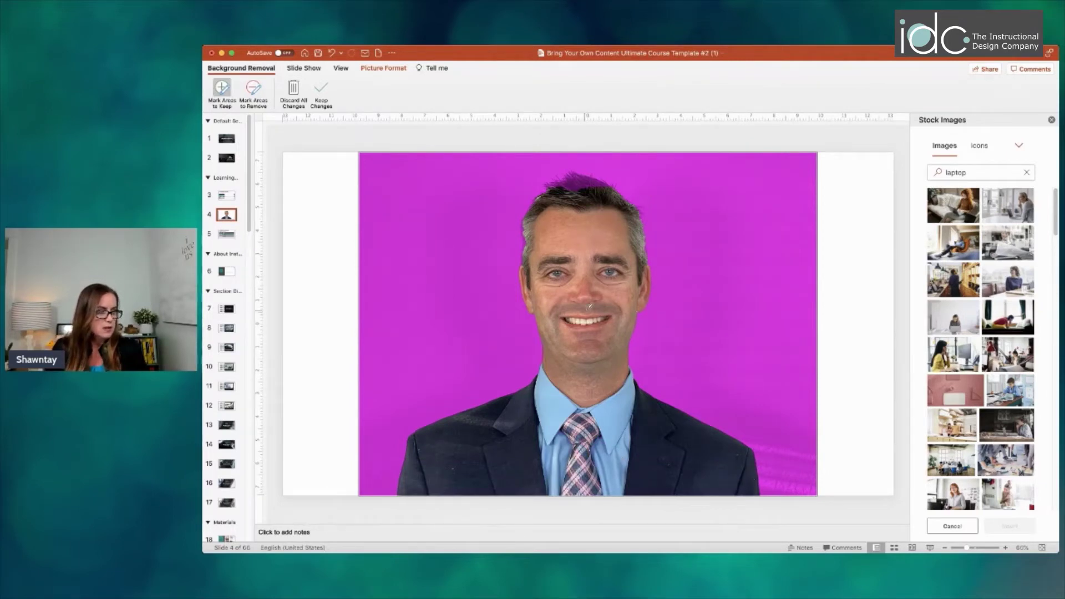
drag(578, 181, 573, 191)
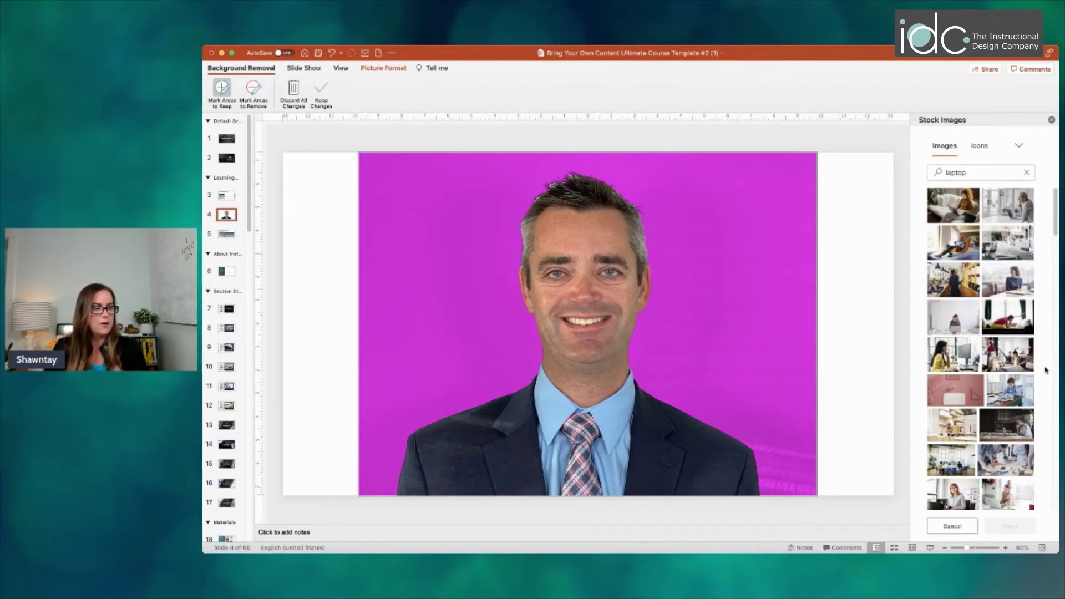
- Apply the background removal so the man sits on white, and select the headshot
click(867, 274)
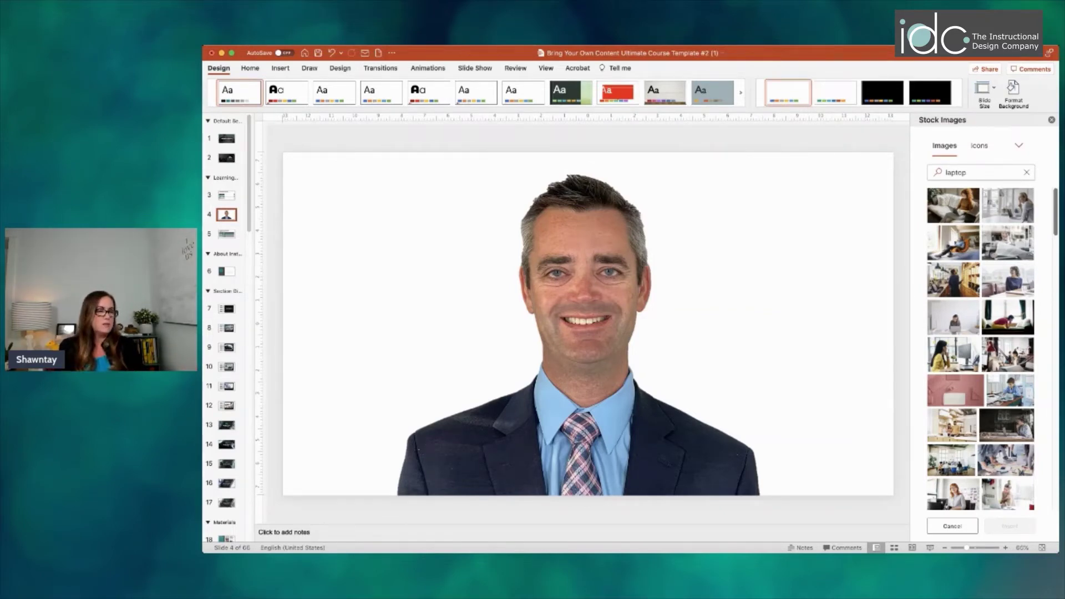
click(556, 215)
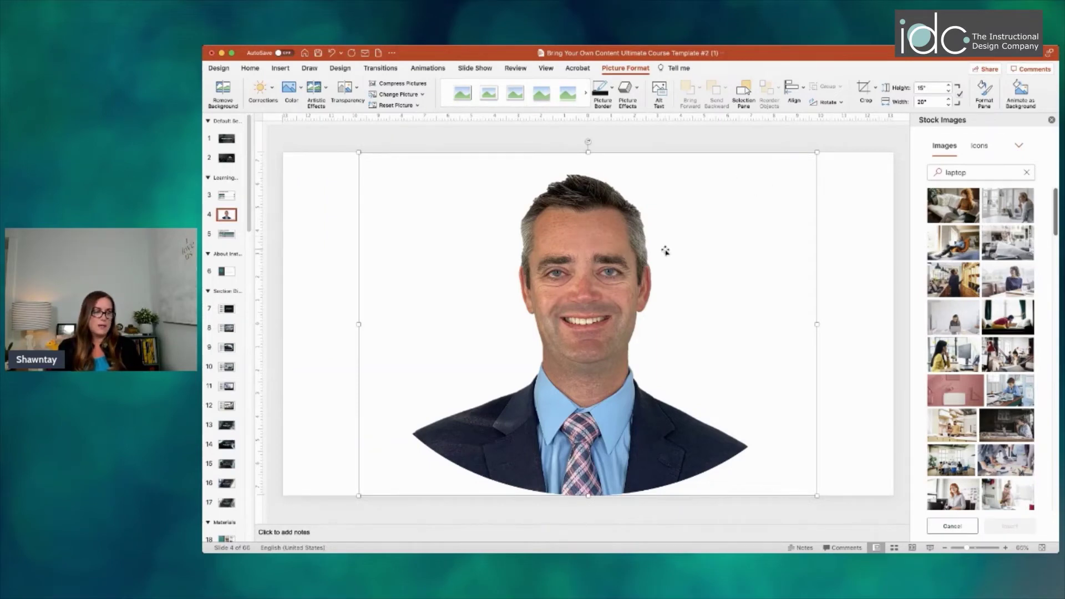
click(823, 278)
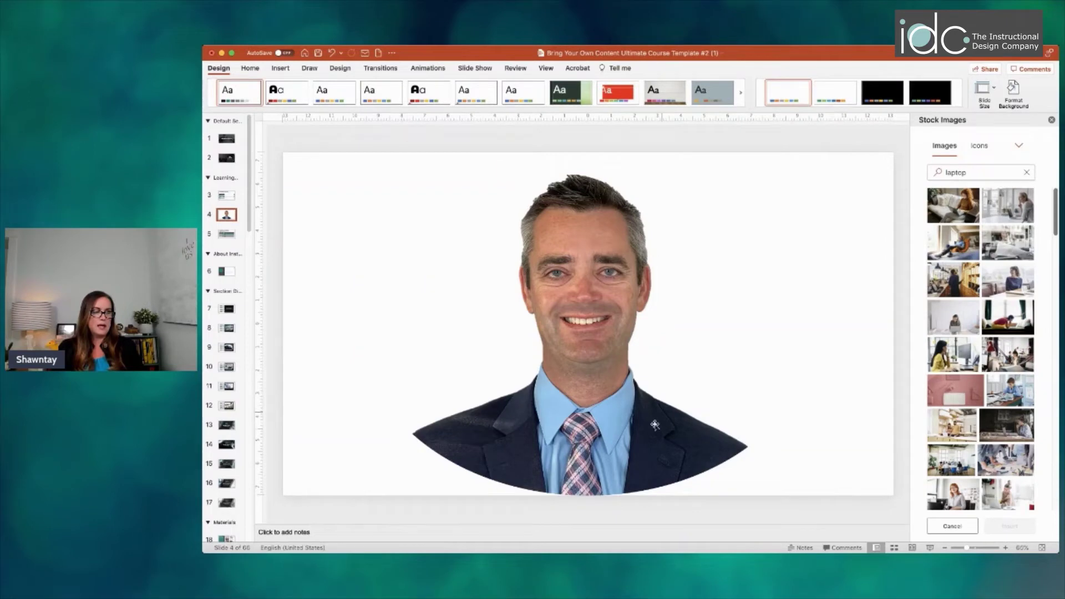
click(652, 329)
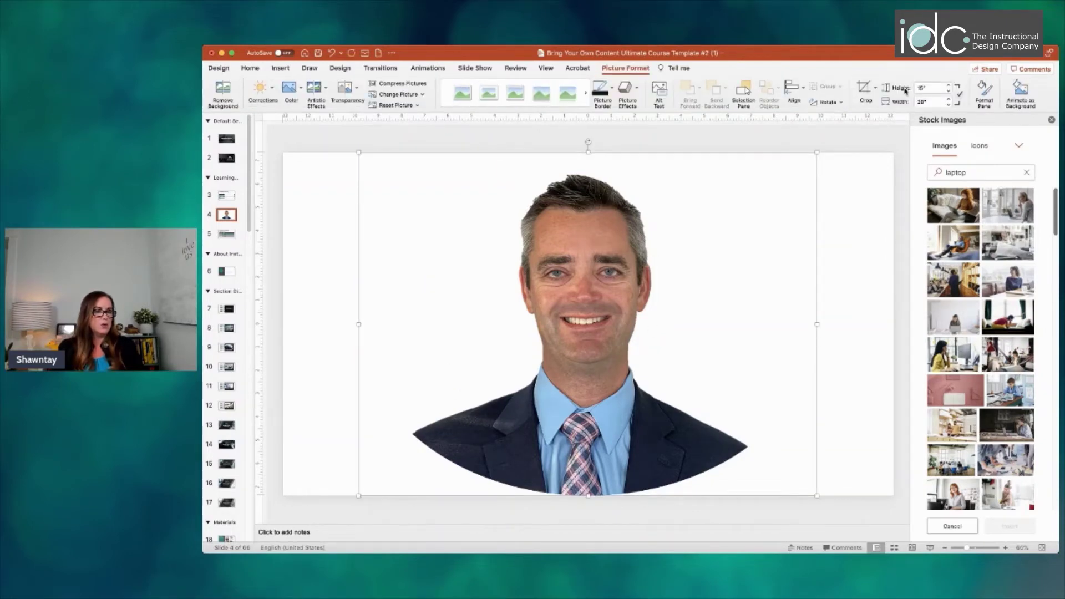
click(823, 236)
click(619, 276)
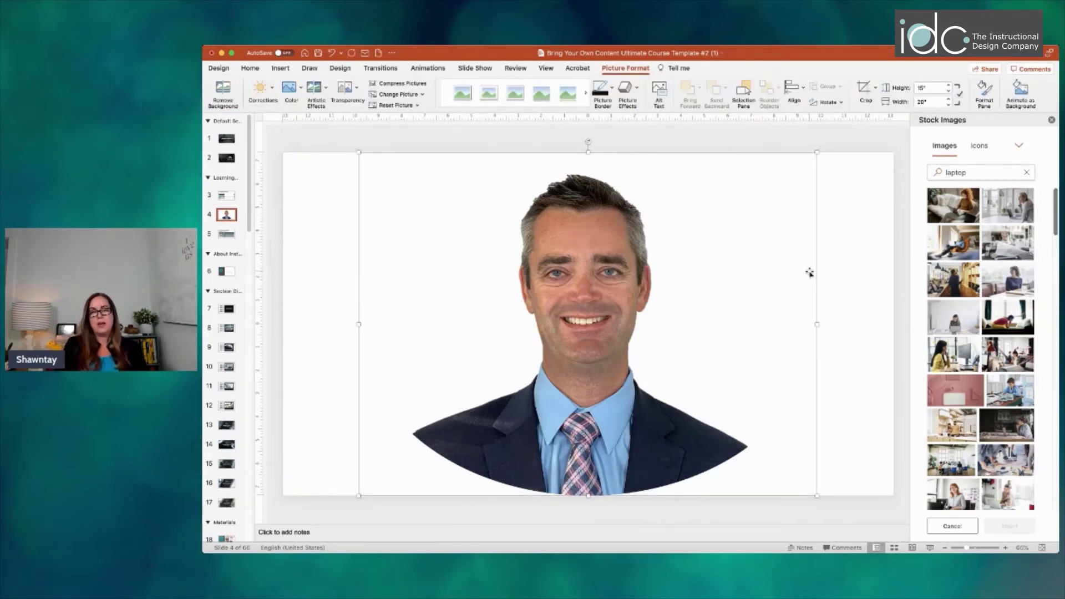
click(809, 272)
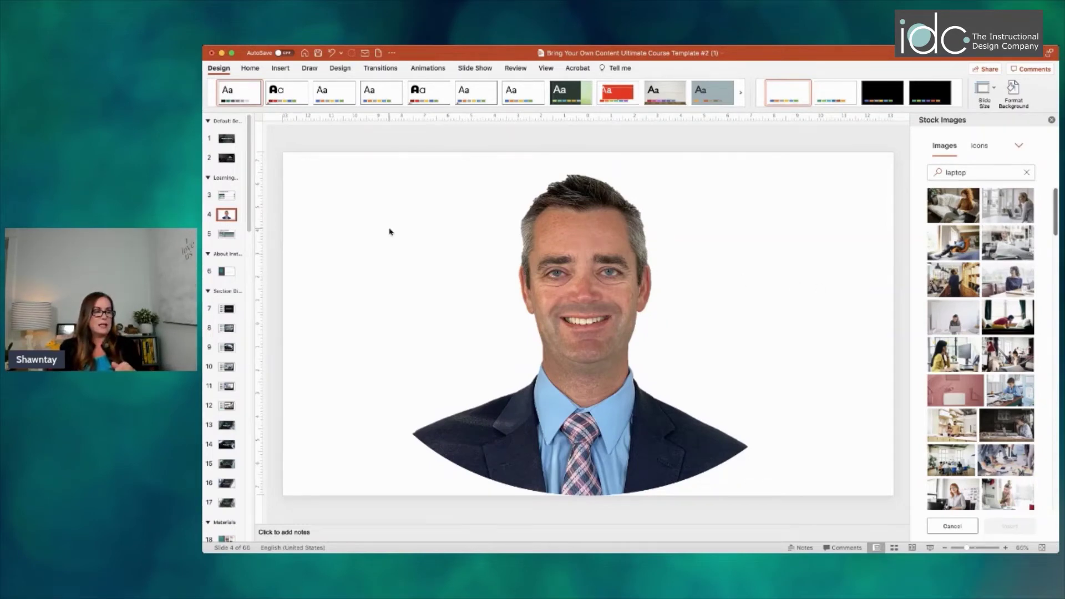
click(571, 272)
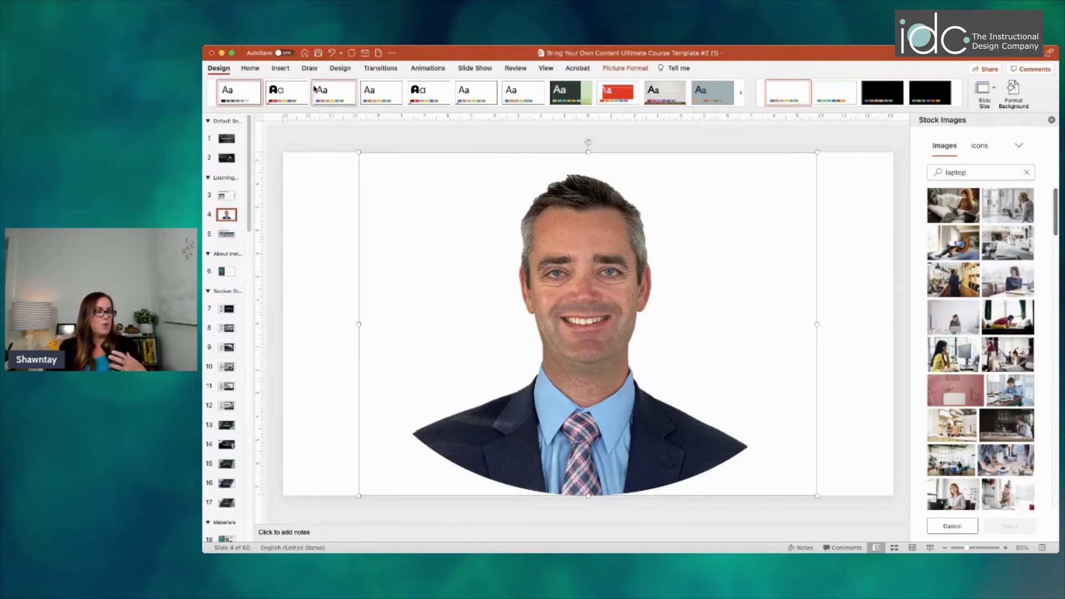
click(630, 68)
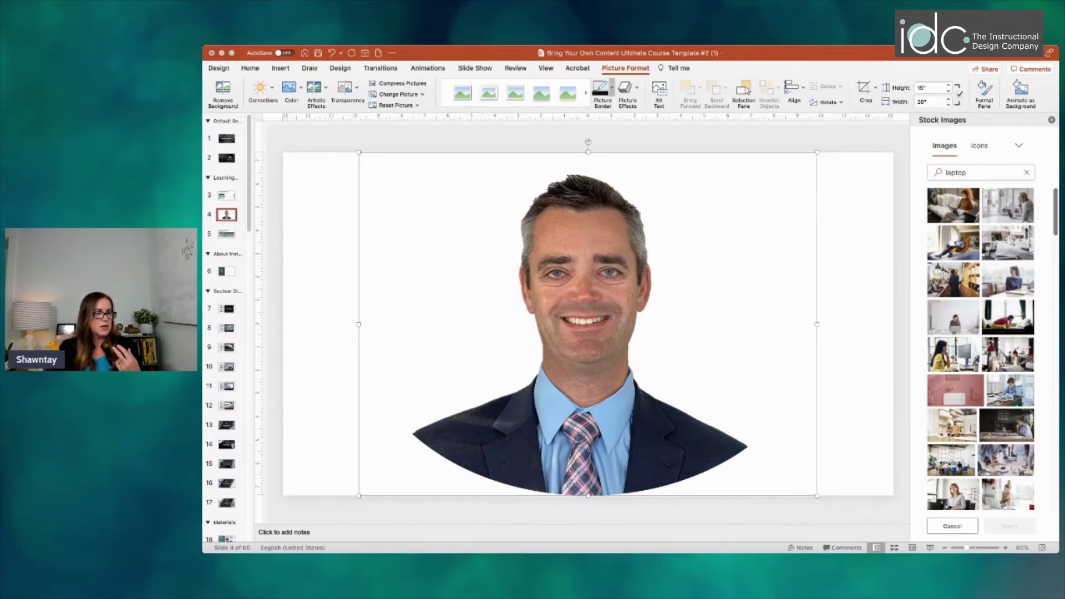
click(647, 139)
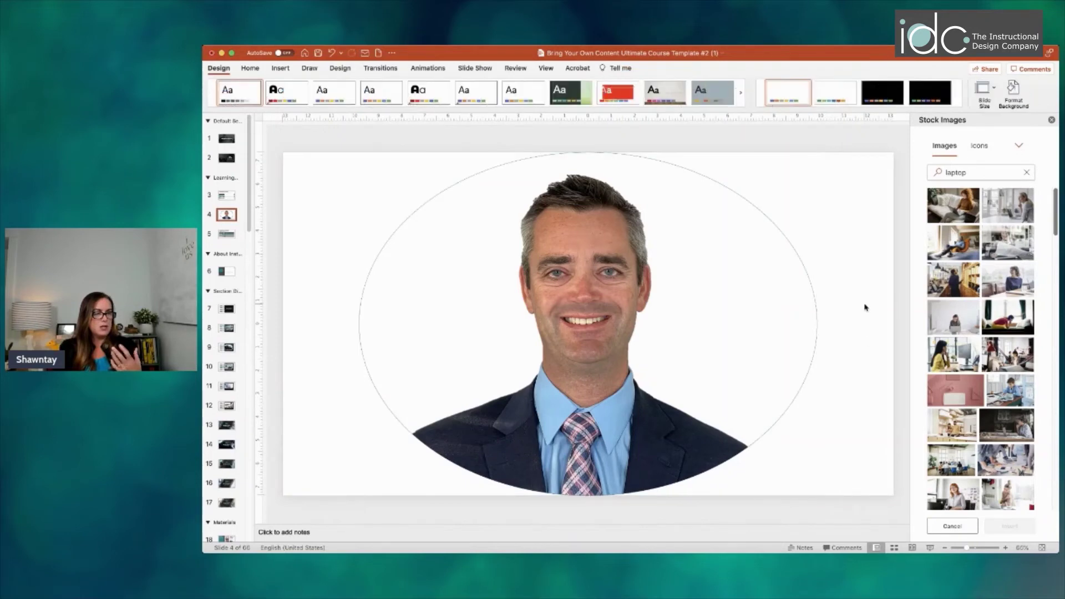
click(799, 361)
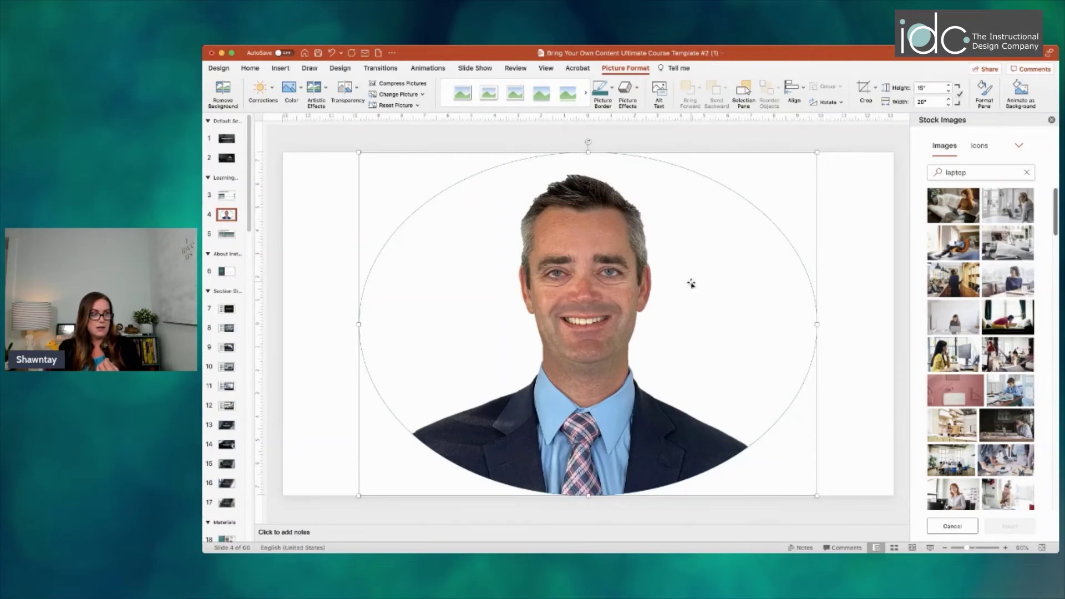
- Set the headshot to 20" height and 20" width, turning the oval crop into a circle
click(920, 88)
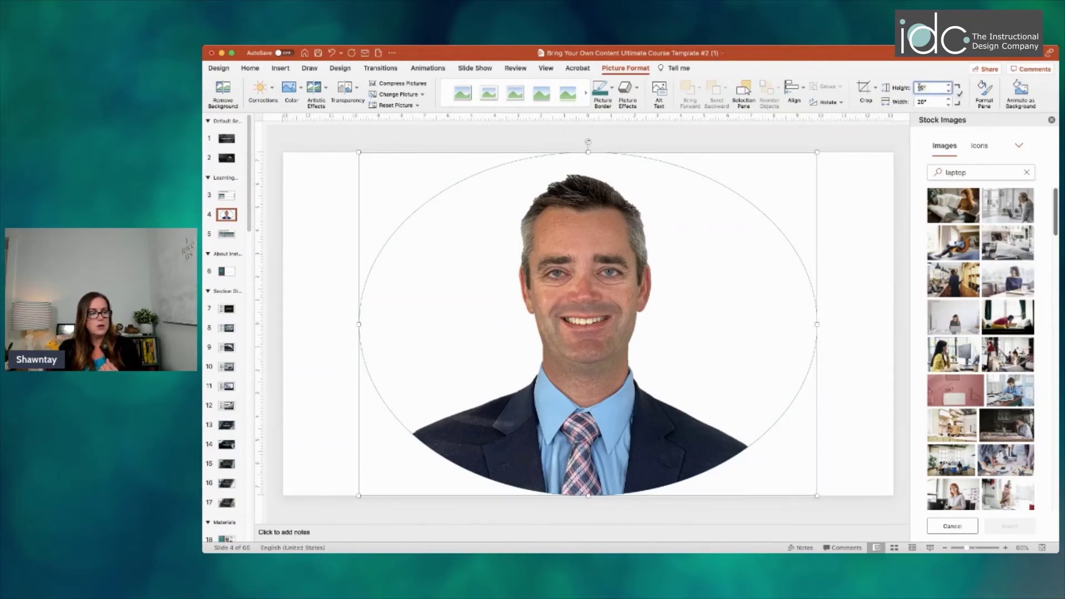
text(3)
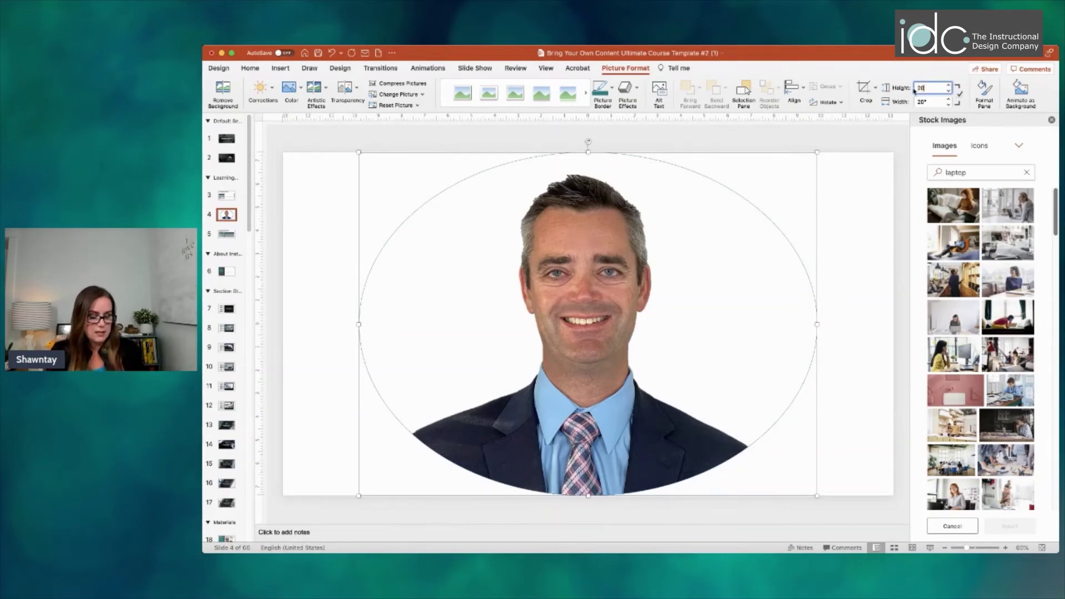
text(0)
key(Tab)
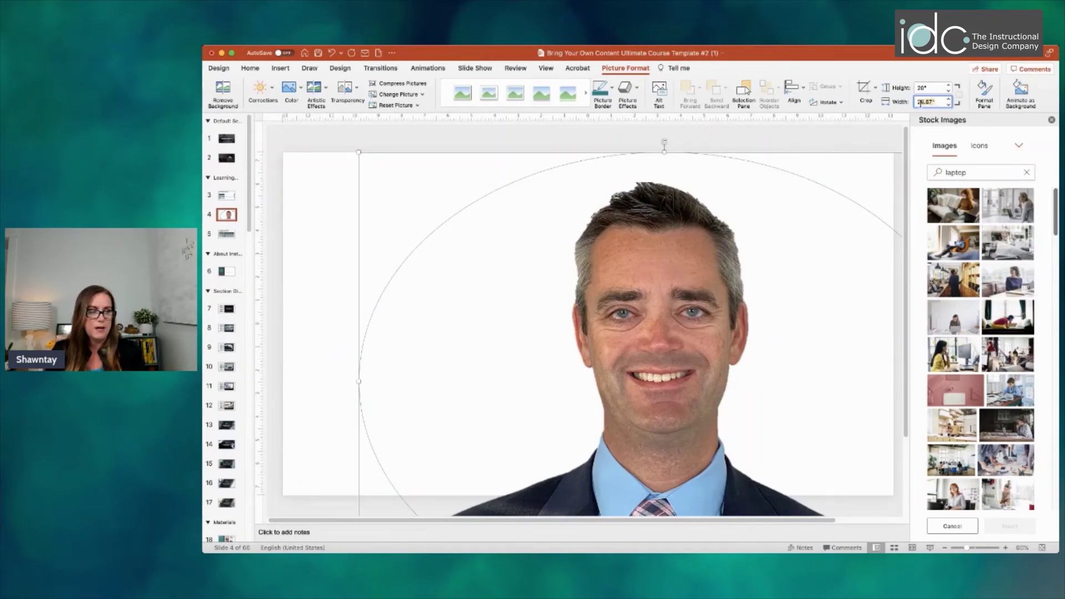
text(20)
key(Return)
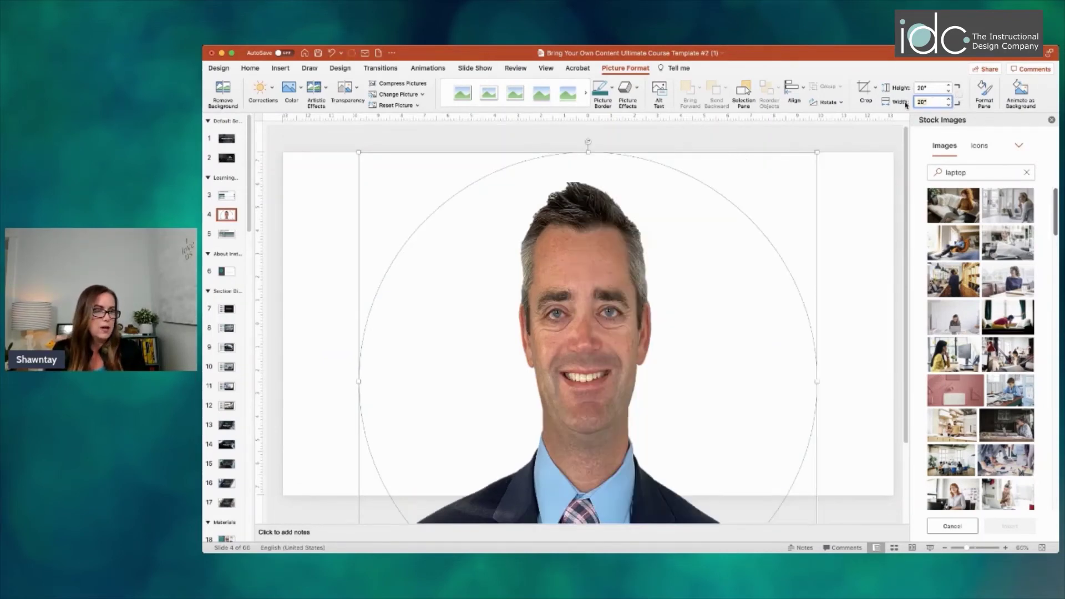
scroll(738, 255, down, 3)
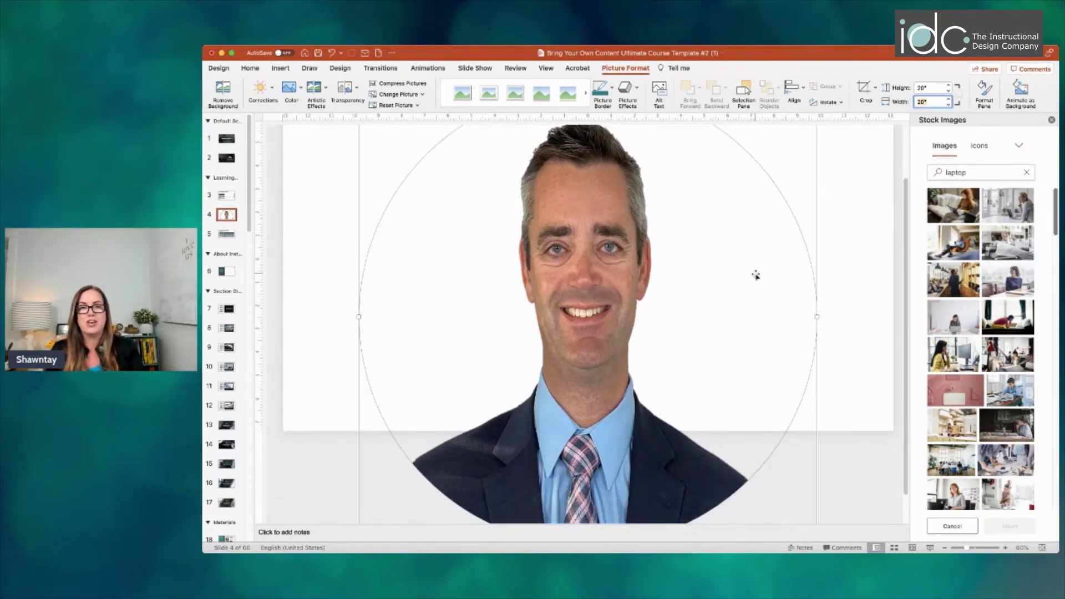
scroll(755, 276, up, 1)
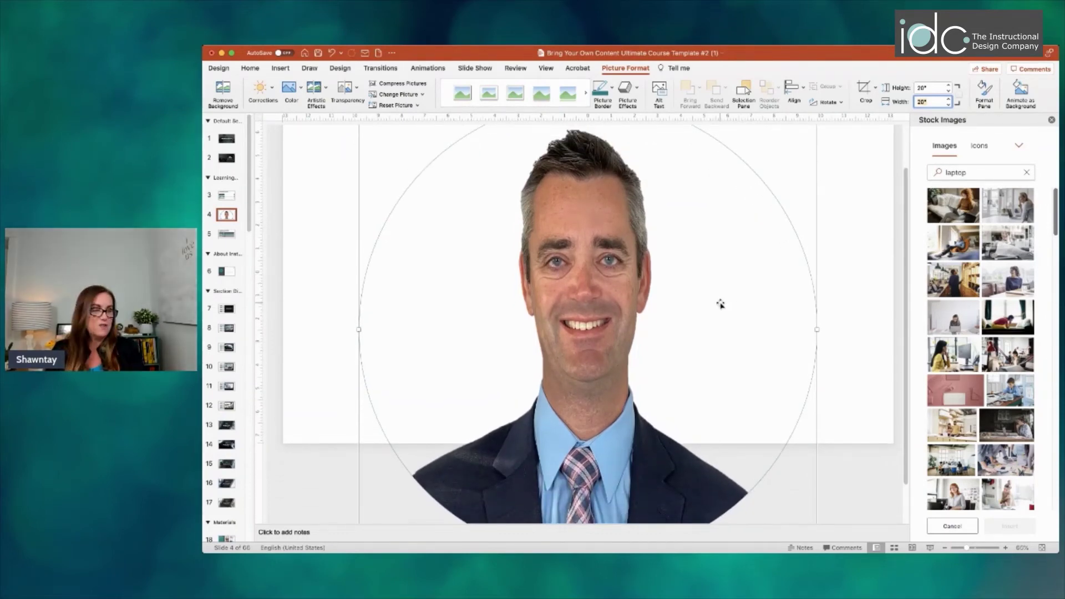
- Widen the photo inside the circular crop and shift it left so the suit fills the bottom
click(863, 87)
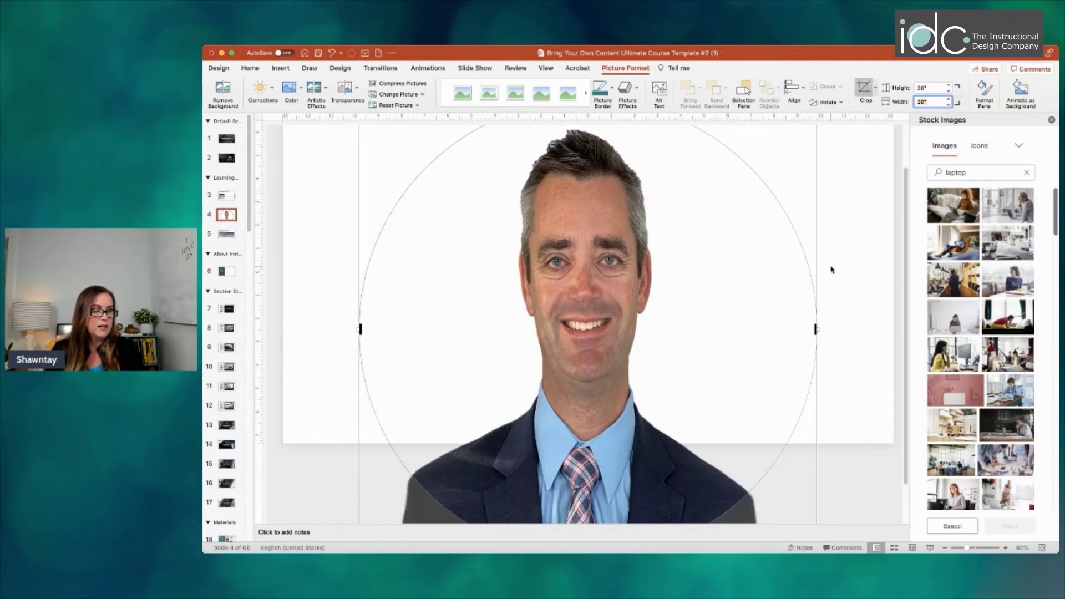
scroll(831, 269, down, 3)
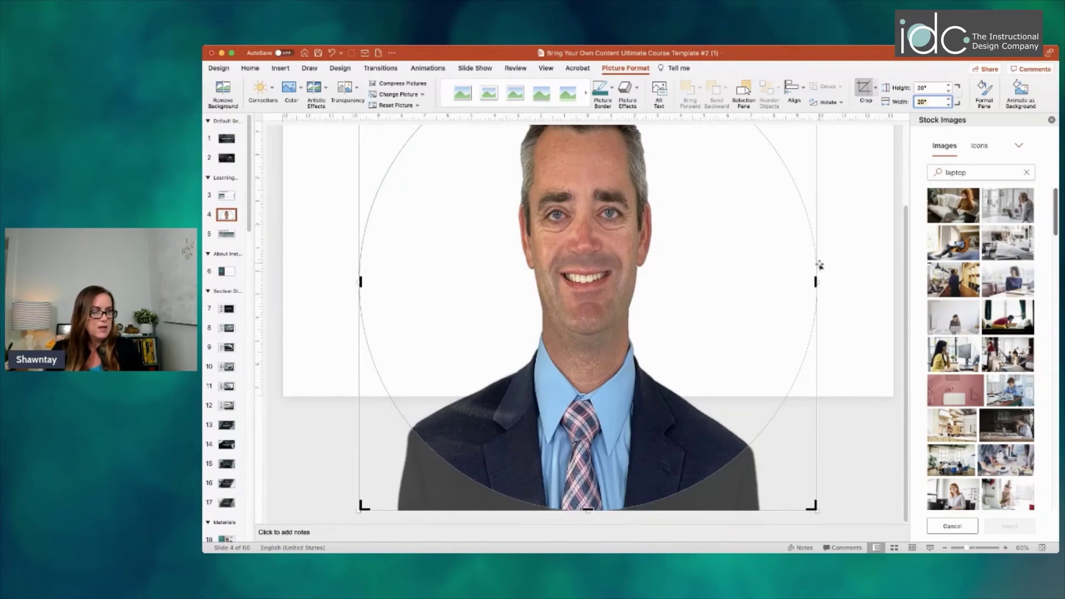
click(817, 281)
drag(817, 281, 920, 280)
drag(674, 269, 630, 270)
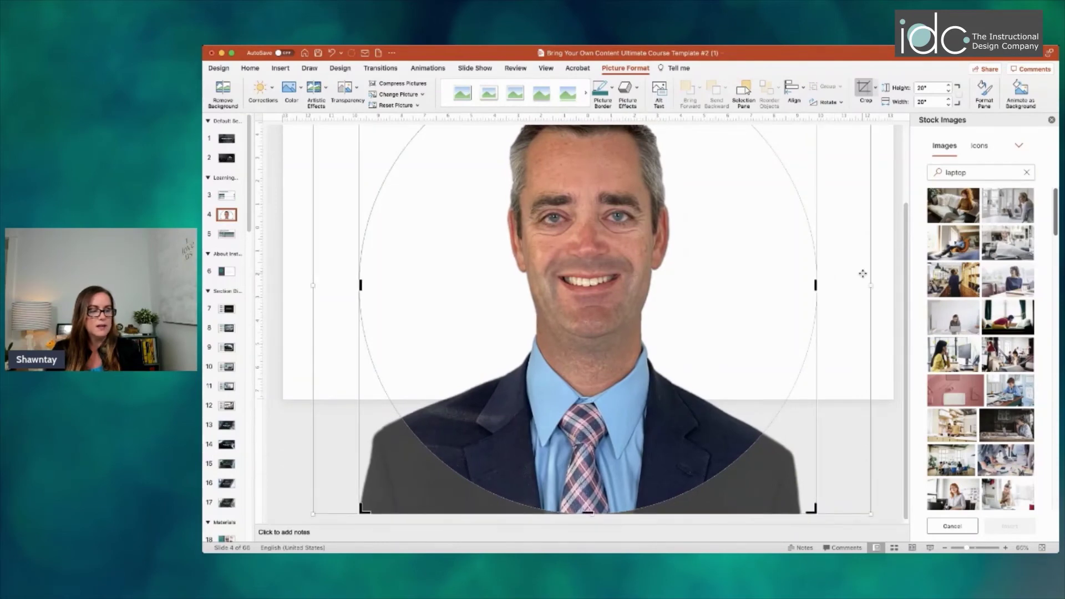
click(883, 280)
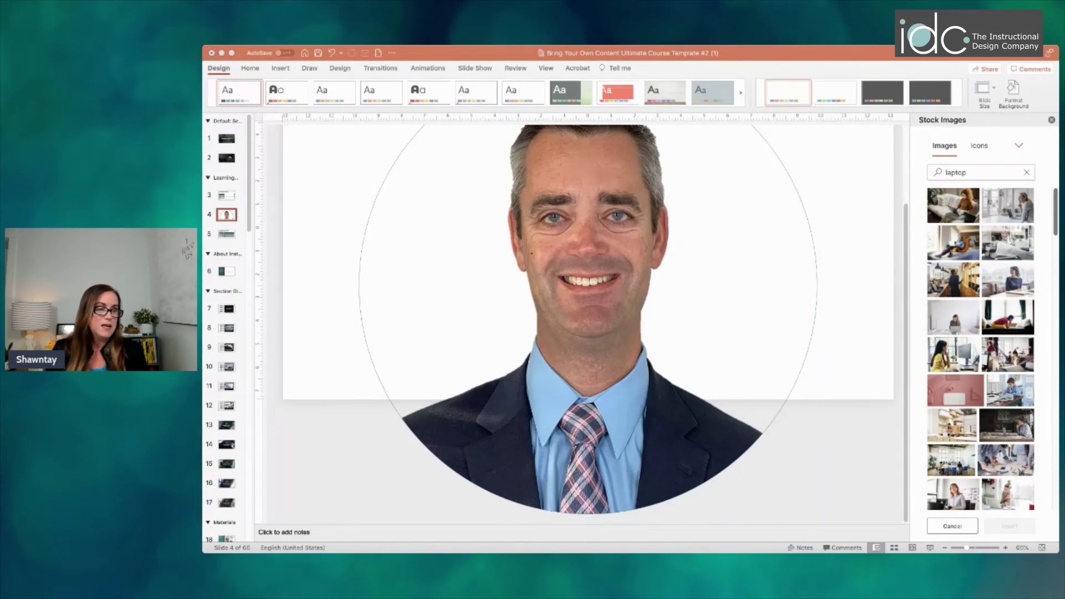
- Shrink the circular headshot to about 15.04 inches square and centre it on the slide
click(624, 294)
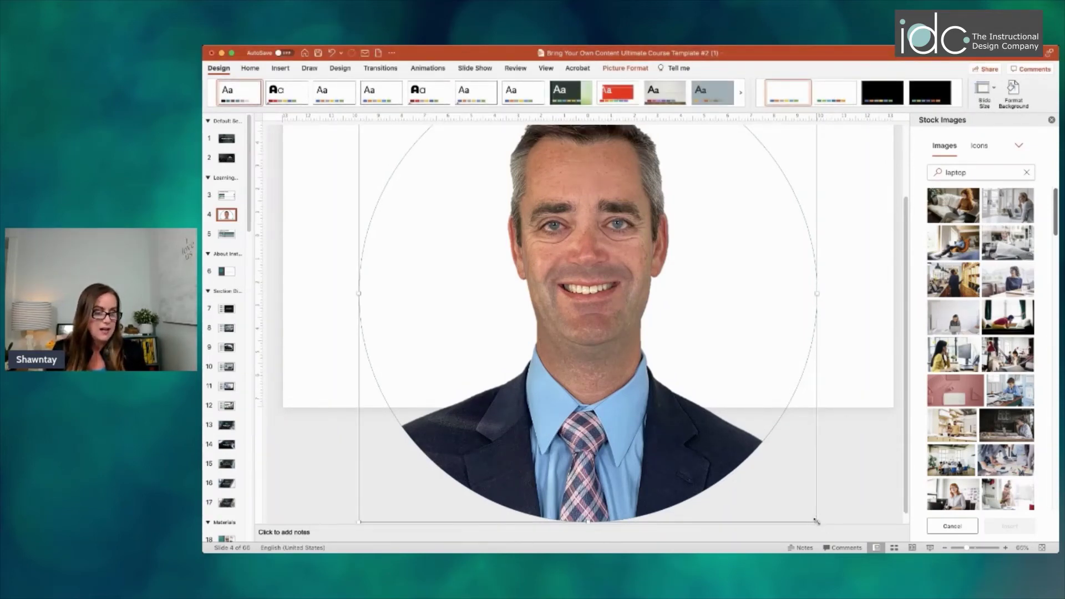
drag(816, 521, 618, 276)
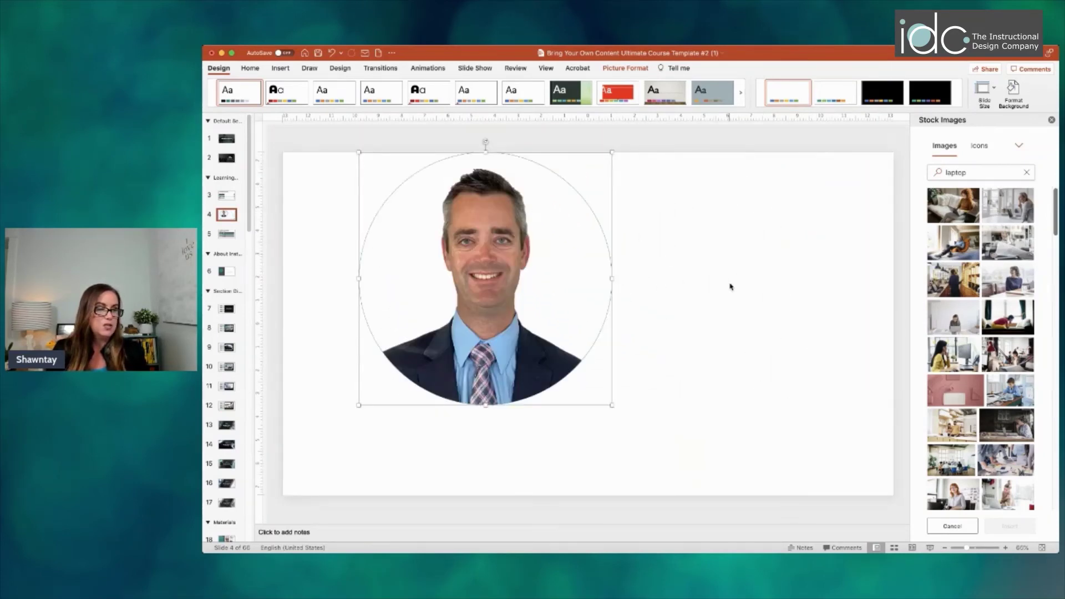
drag(549, 257, 648, 294)
click(632, 71)
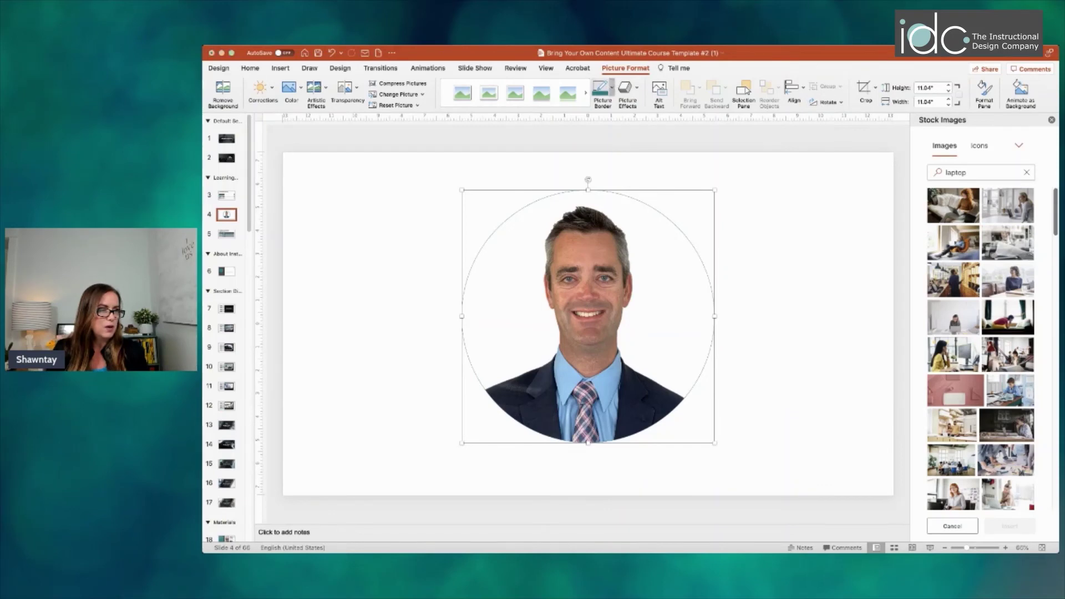
click(775, 311)
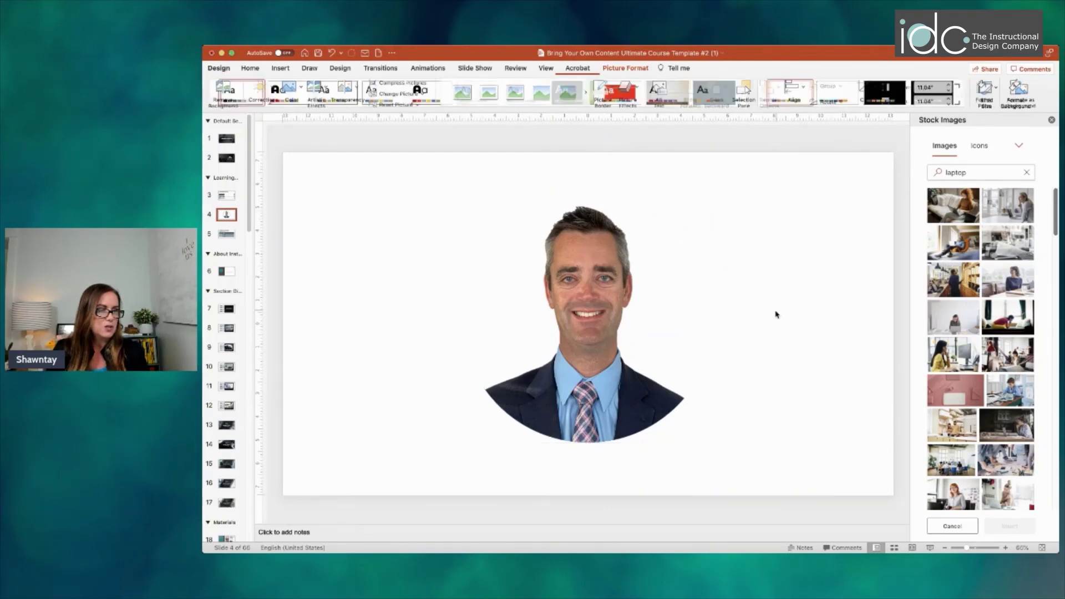
click(522, 277)
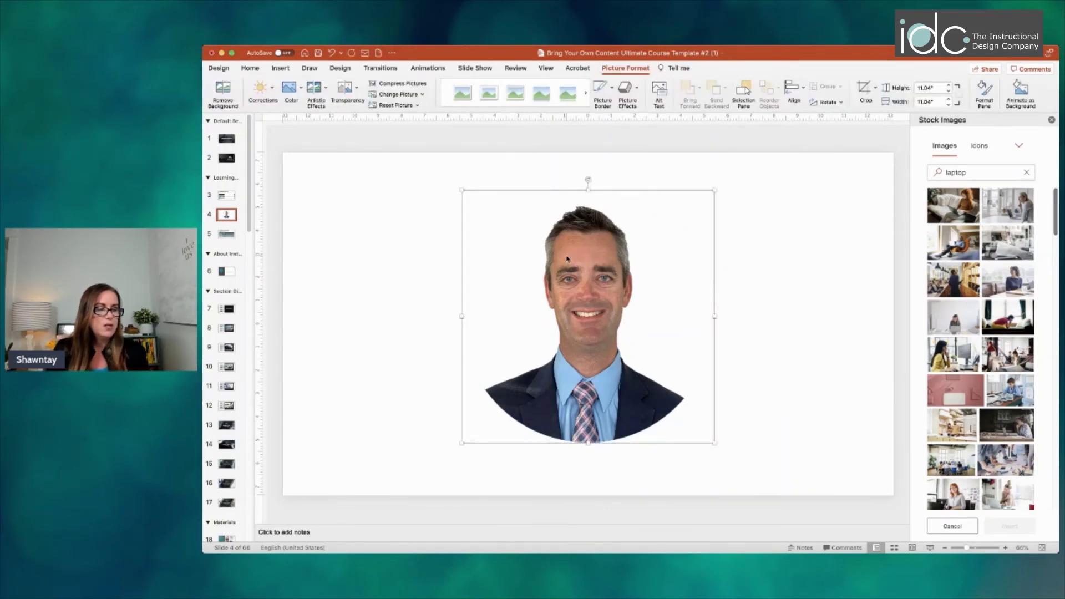